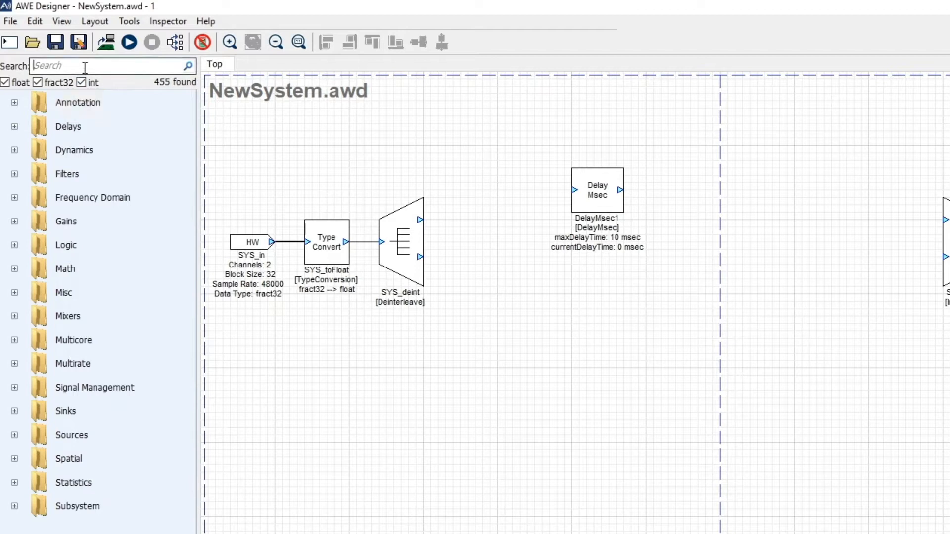
Search the module browser for delay and place a second Millisecond Delay module below the existing one
{"action": "type", "text": "delay"}
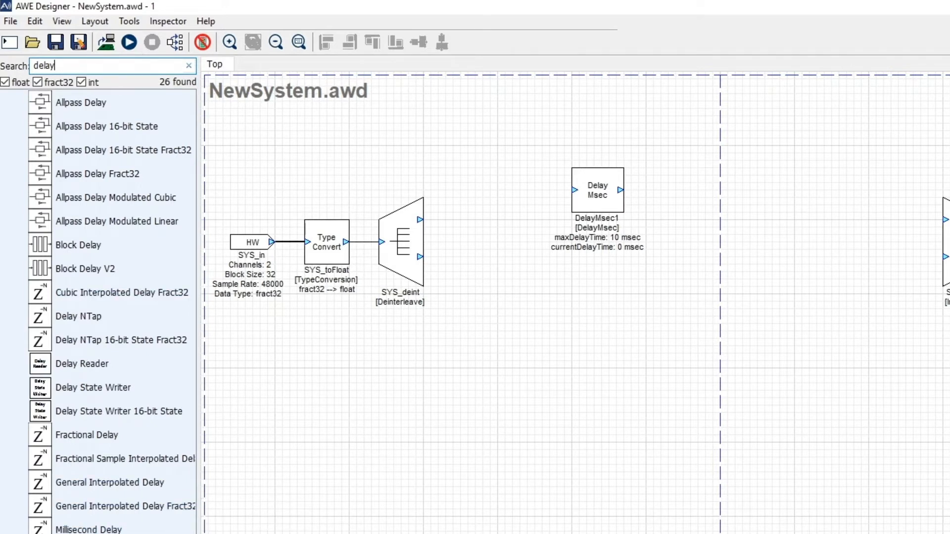
{"action": "left_click_drag", "start_coordinate": [88, 530], "coordinate": [586, 293]}
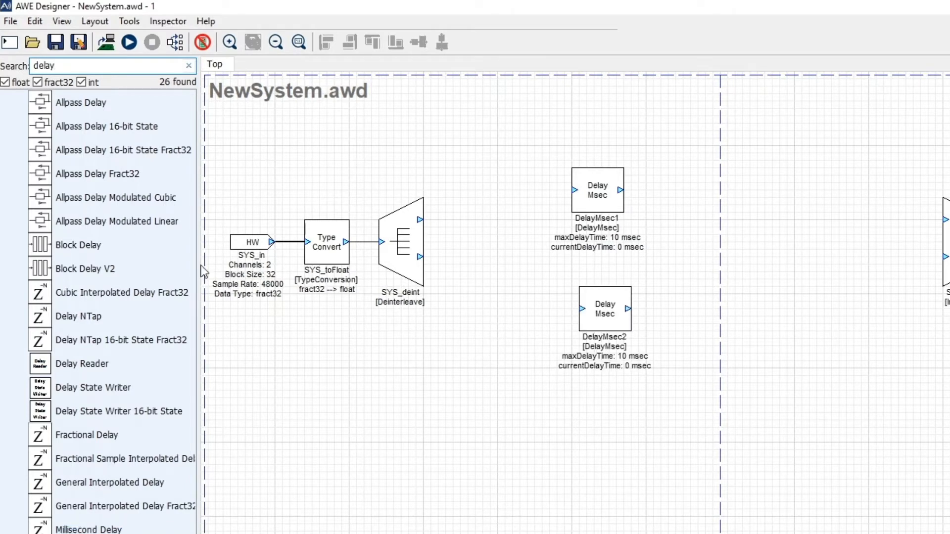
Exclude fract32 modules from the module browser and search it again for delay
{"action": "left_click", "coordinate": [188, 66]}
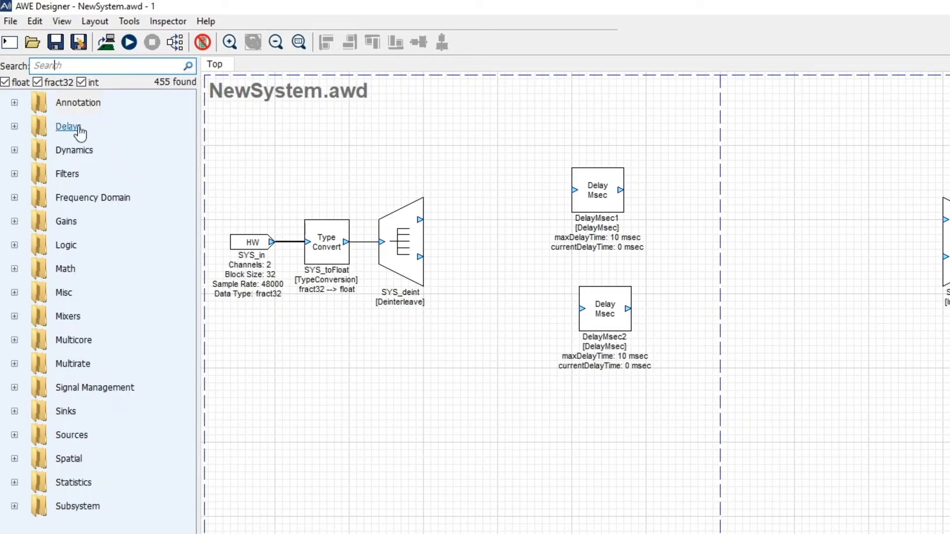
{"action": "left_click", "coordinate": [38, 82]}
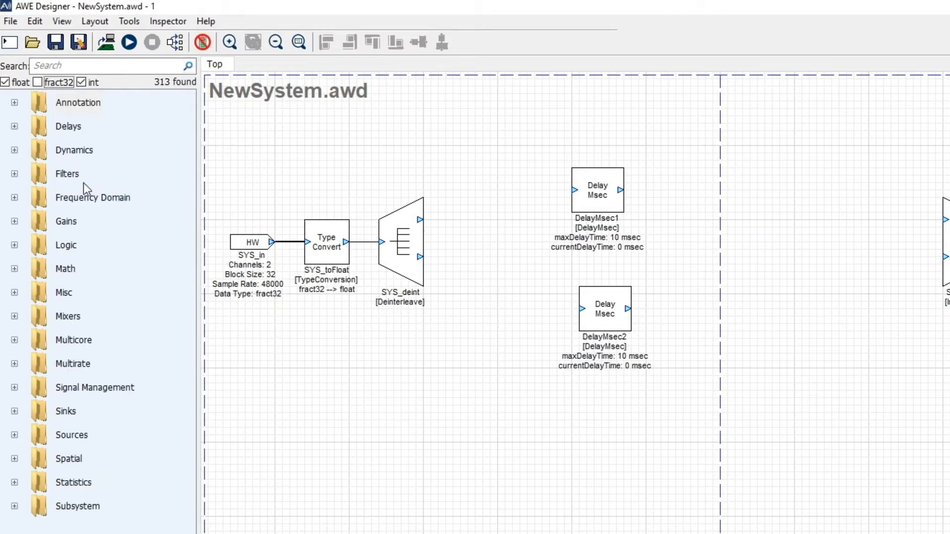
{"action": "left_click", "coordinate": [96, 67]}
{"action": "type", "text": "delay"}
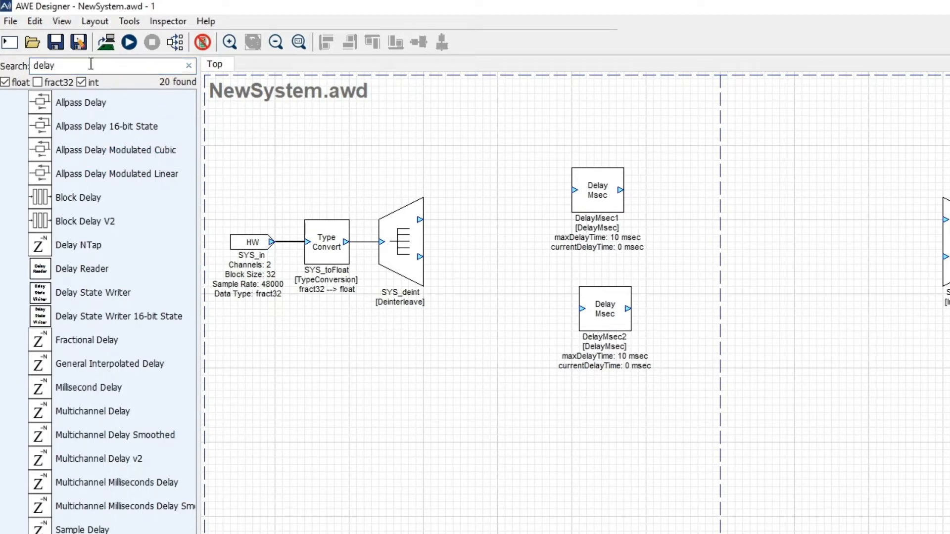
Add the folder C:\GIT8\awe-mod-dspc-vui to the module path
{"action": "left_click", "coordinate": [11, 22]}
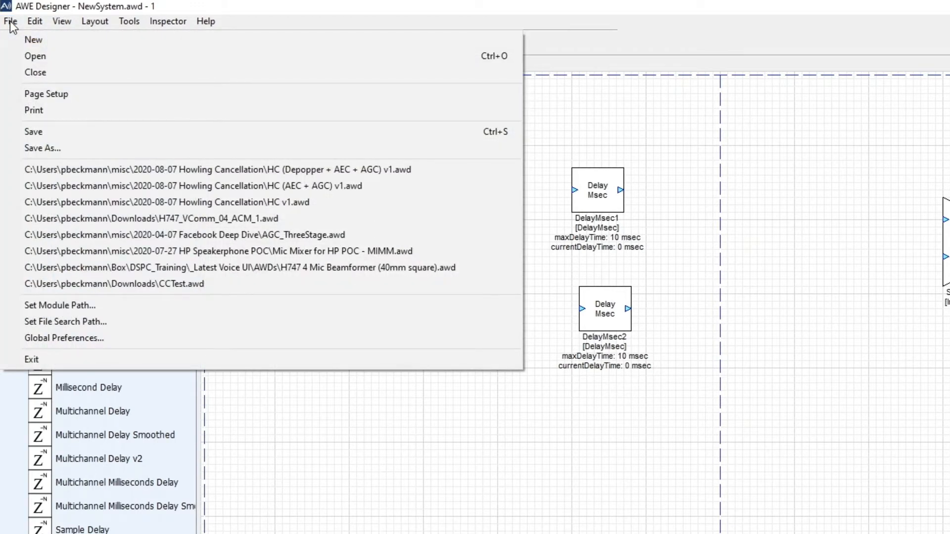
{"action": "left_click", "coordinate": [70, 306]}
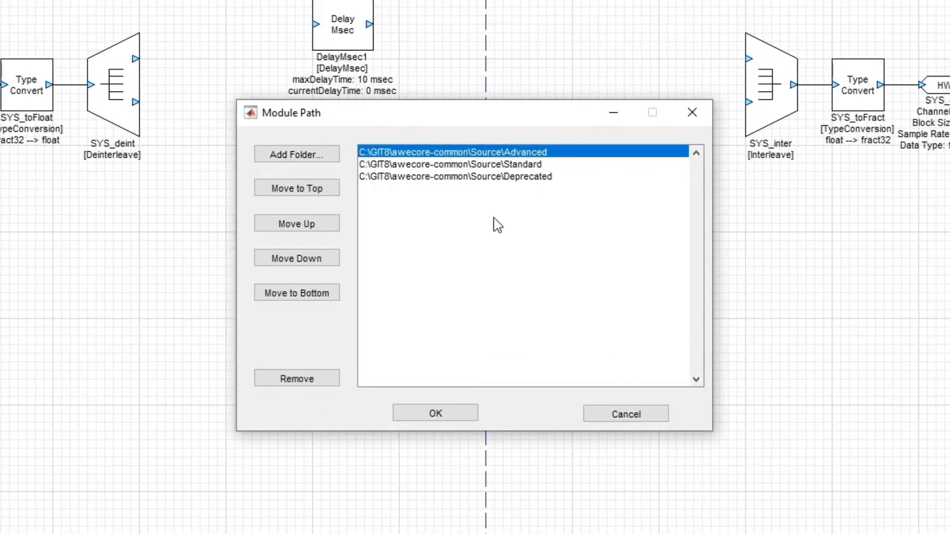
{"action": "left_click", "coordinate": [311, 165]}
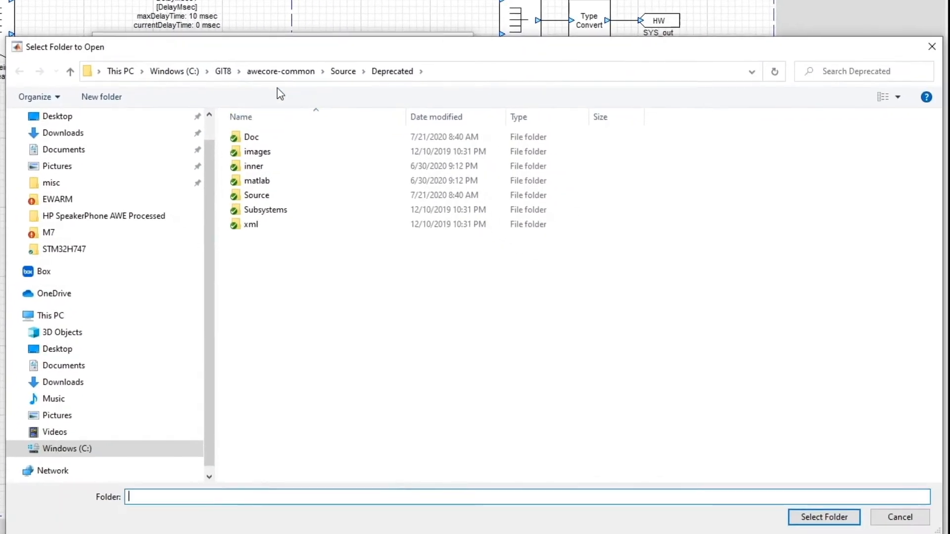
{"action": "left_click", "coordinate": [224, 71]}
{"action": "scroll", "coordinate": [419, 350], "scroll_direction": "down", "scroll_amount": 3}
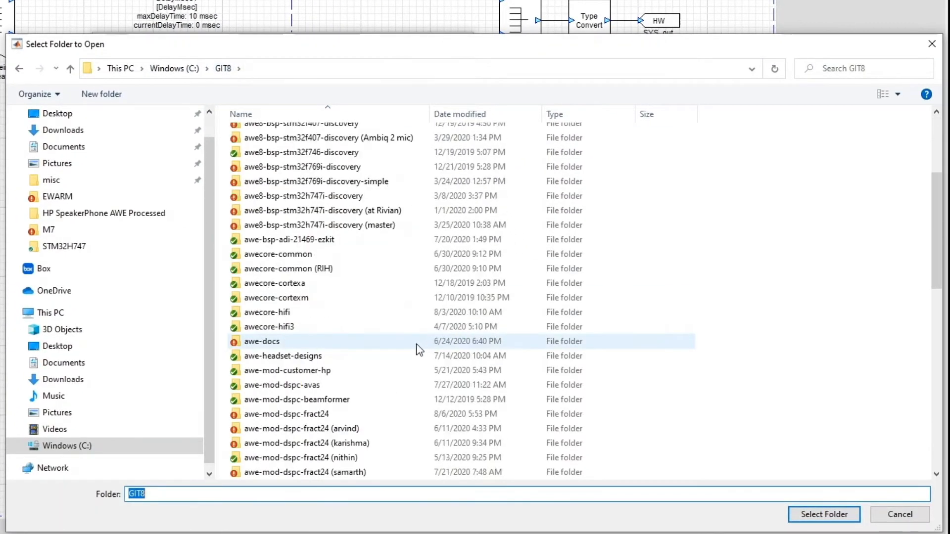
{"action": "scroll", "coordinate": [414, 343], "scroll_direction": "down", "scroll_amount": 4}
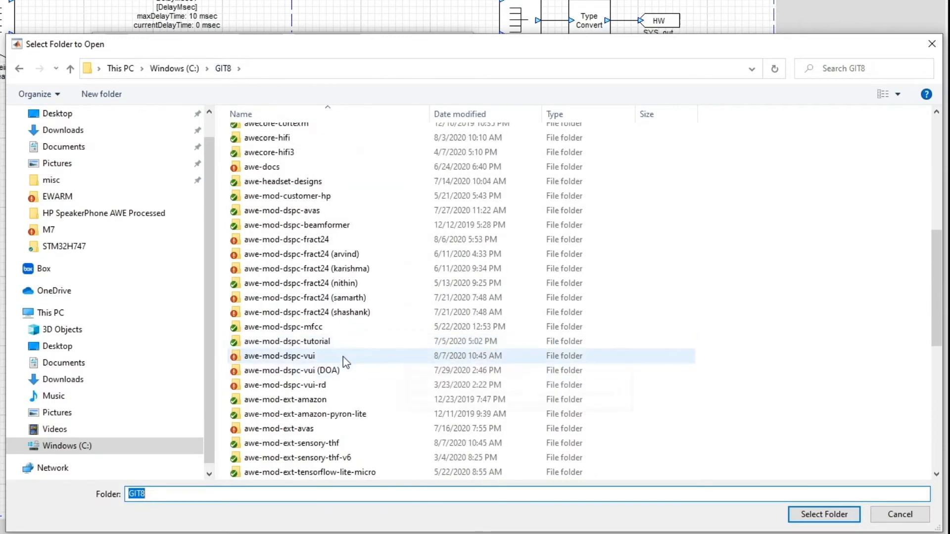
{"action": "double_click", "coordinate": [343, 358]}
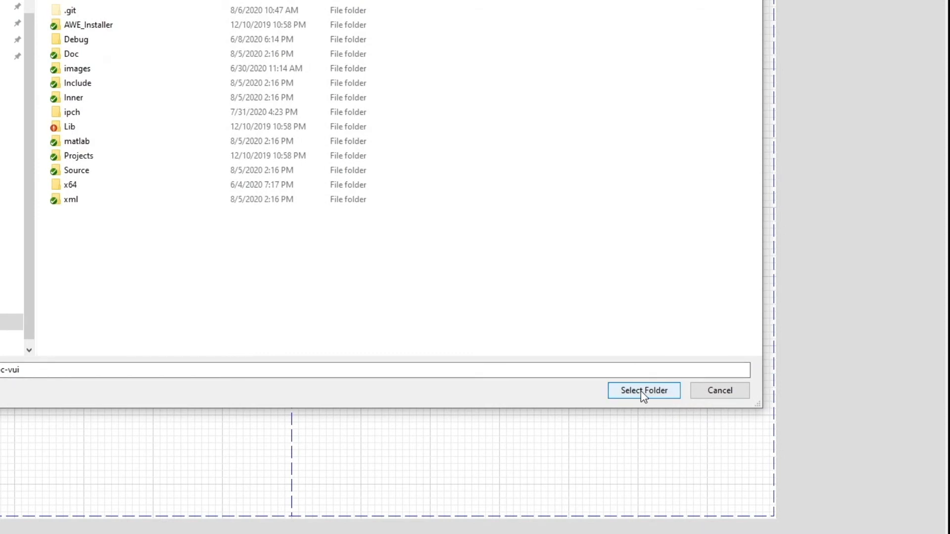
{"action": "left_click", "coordinate": [640, 391]}
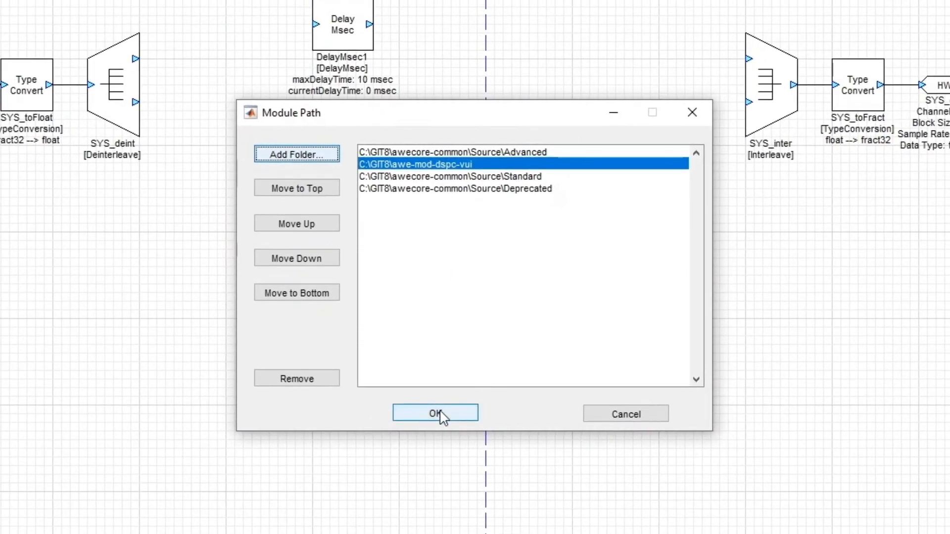
{"action": "left_click", "coordinate": [438, 413]}
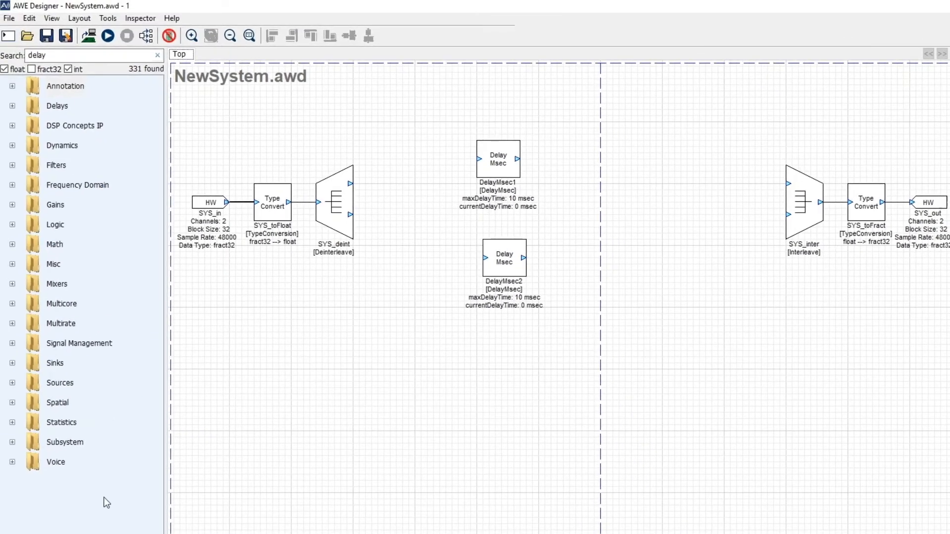
Expand the Voice category and widen the module browser so its module names fit
{"action": "left_click", "coordinate": [12, 462]}
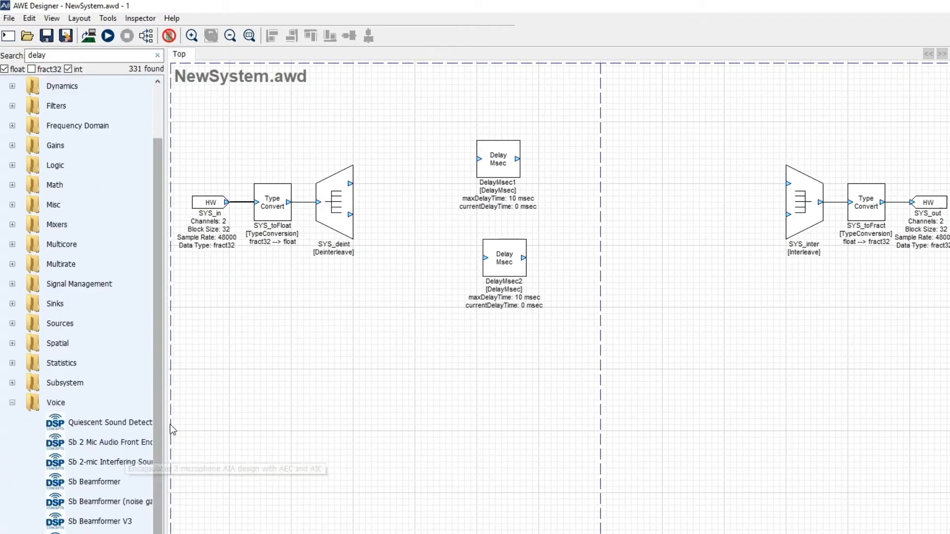
{"action": "left_click_drag", "start_coordinate": [171, 430], "coordinate": [213, 428]}
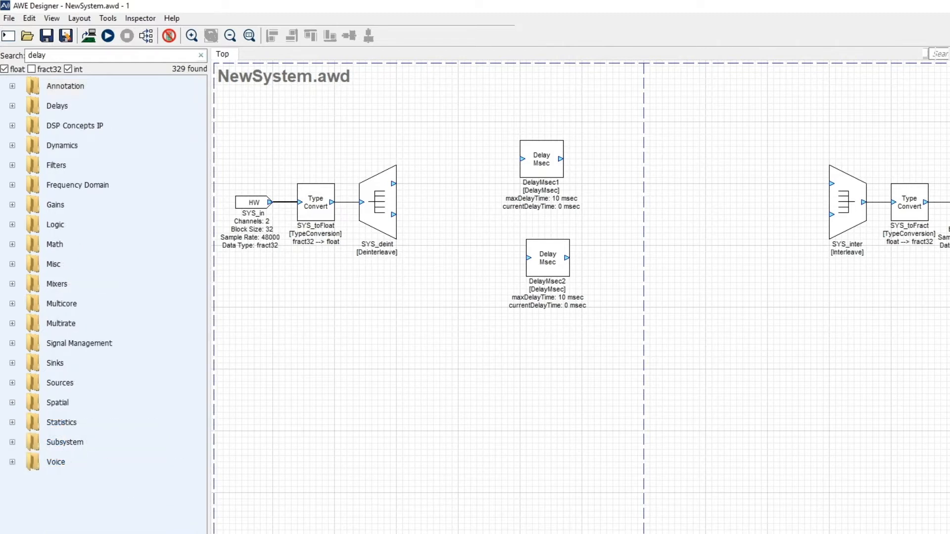
Switch to AWE Server, change the target connection from Native to USB, and return to the design
{"action": "key", "text": "alt+Tab"}
{"action": "left_click", "coordinate": [100, 85]}
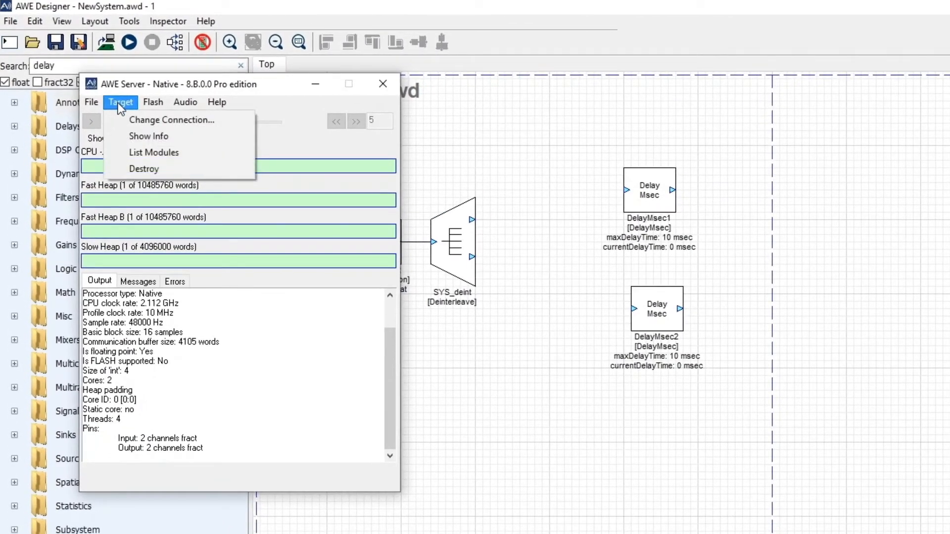
{"action": "left_click", "coordinate": [141, 100]}
{"action": "left_click", "coordinate": [253, 232]}
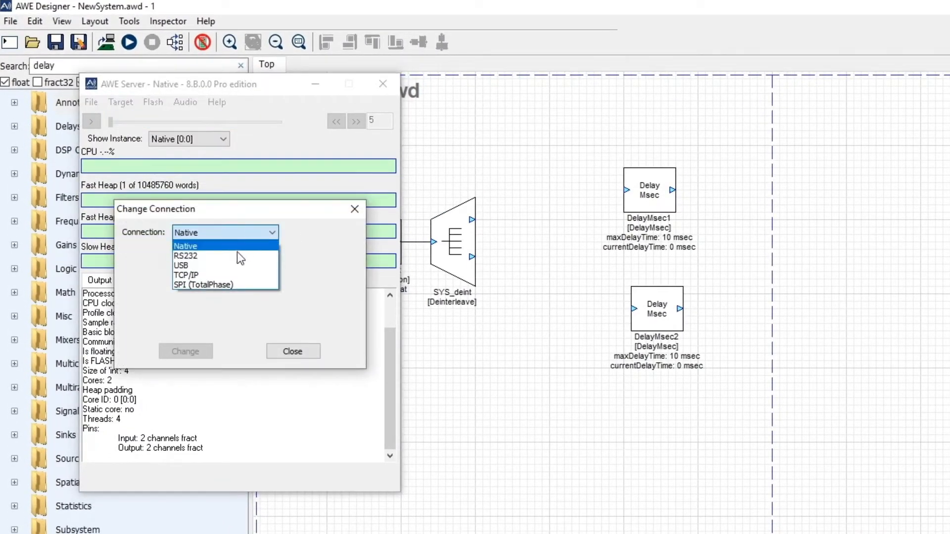
{"action": "left_click", "coordinate": [233, 261]}
{"action": "left_click", "coordinate": [184, 352]}
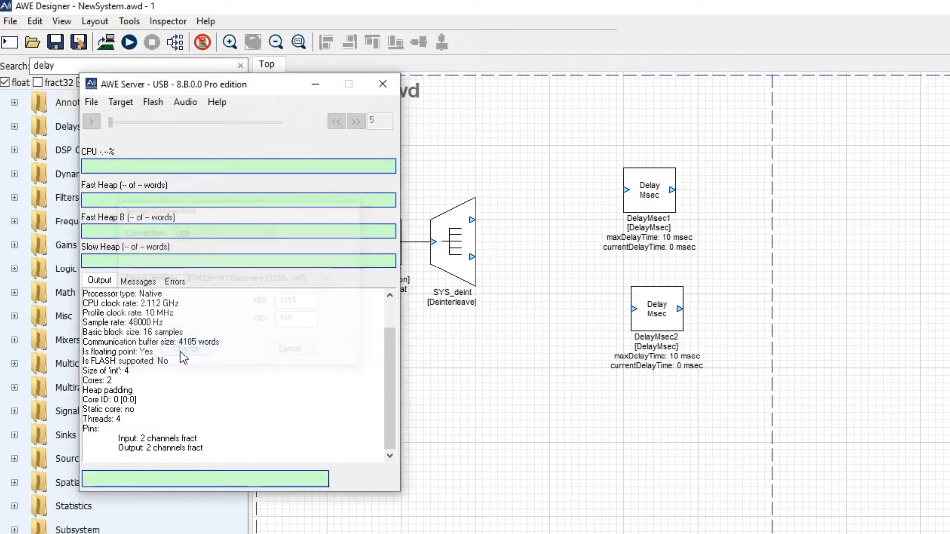
{"action": "left_click", "coordinate": [517, 155]}
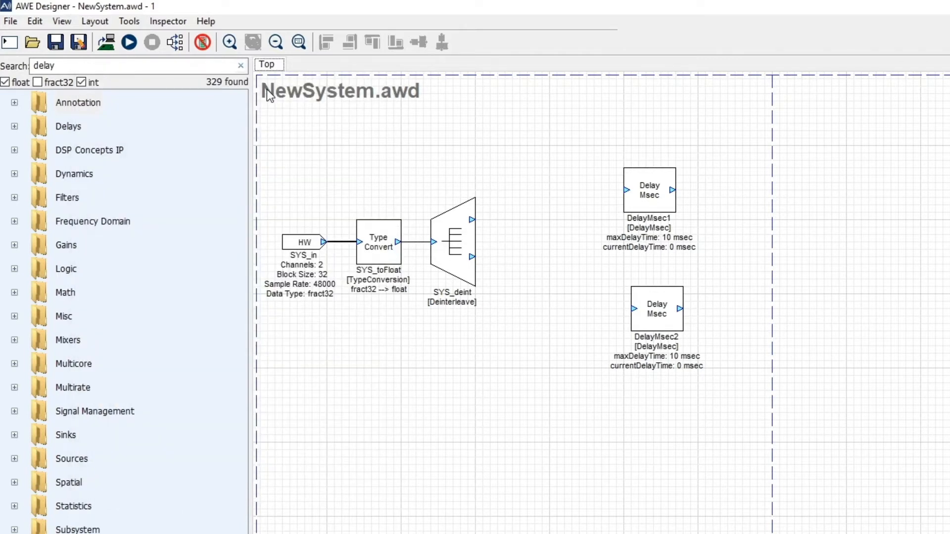
Reconnect the design to the server and examine the modules in the Delays category
{"action": "left_click", "coordinate": [108, 49]}
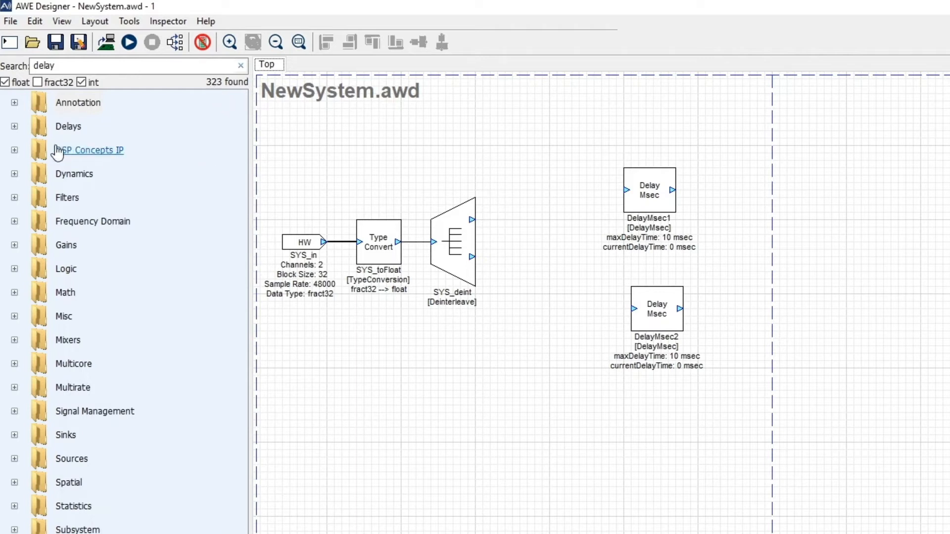
{"action": "left_click", "coordinate": [14, 128]}
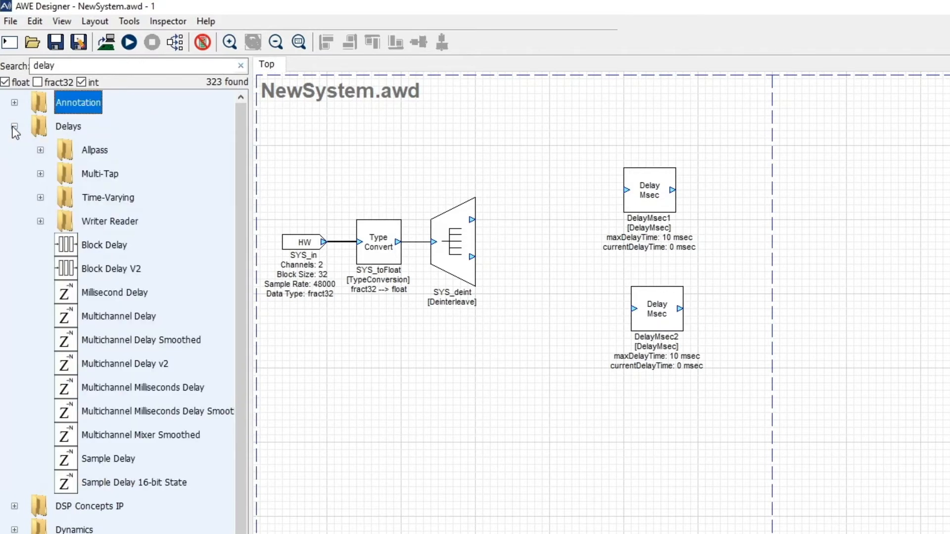
{"action": "left_click", "coordinate": [14, 127]}
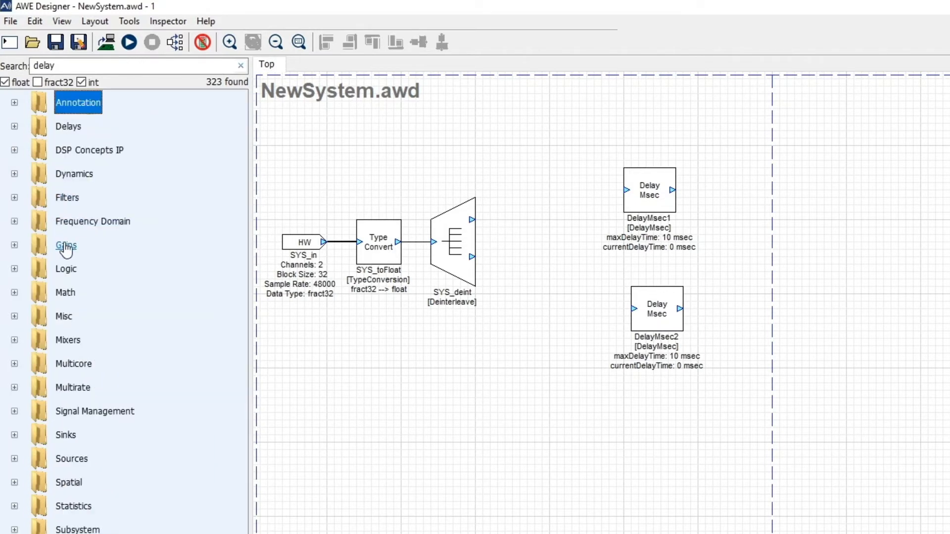
{"action": "left_click", "coordinate": [299, 422]}
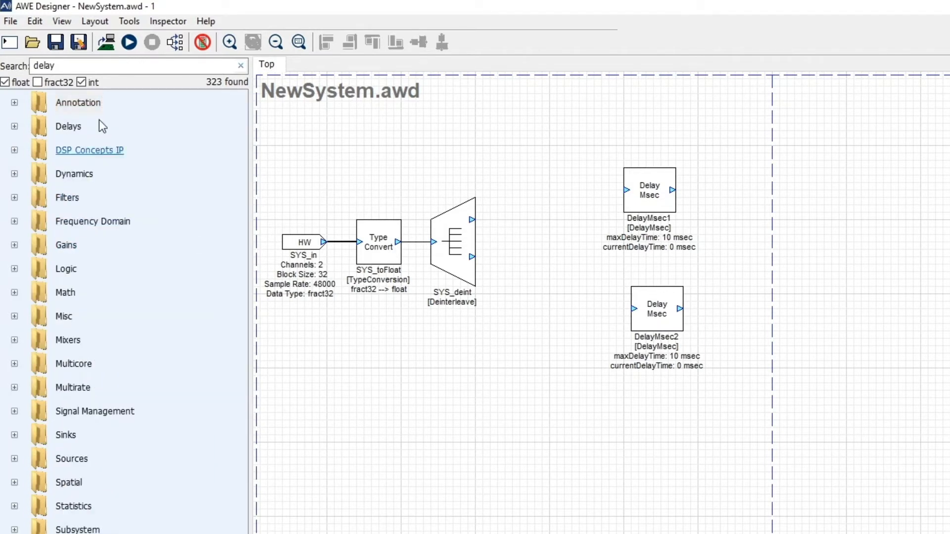
In the global preferences, filter modules by connected target and enable showing deprecated modules
{"action": "left_click", "coordinate": [11, 24]}
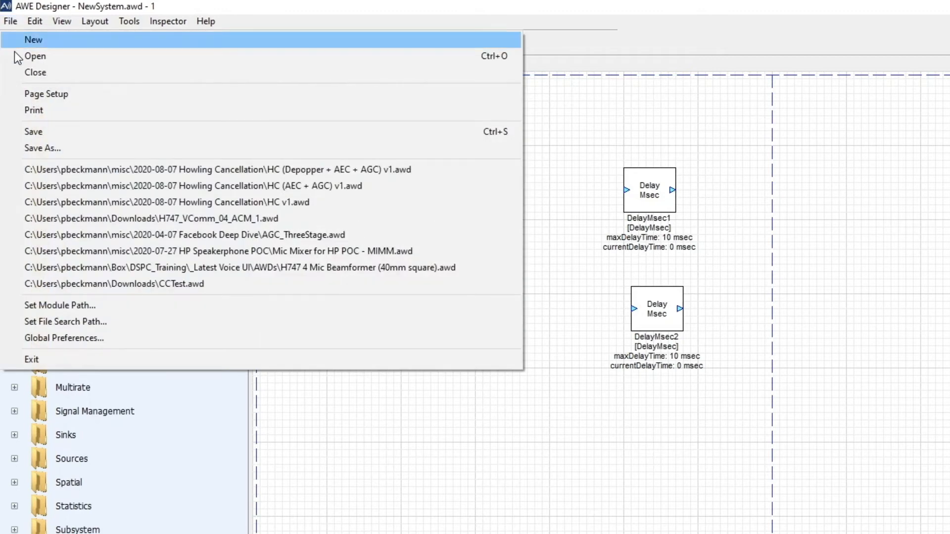
{"action": "left_click", "coordinate": [74, 339]}
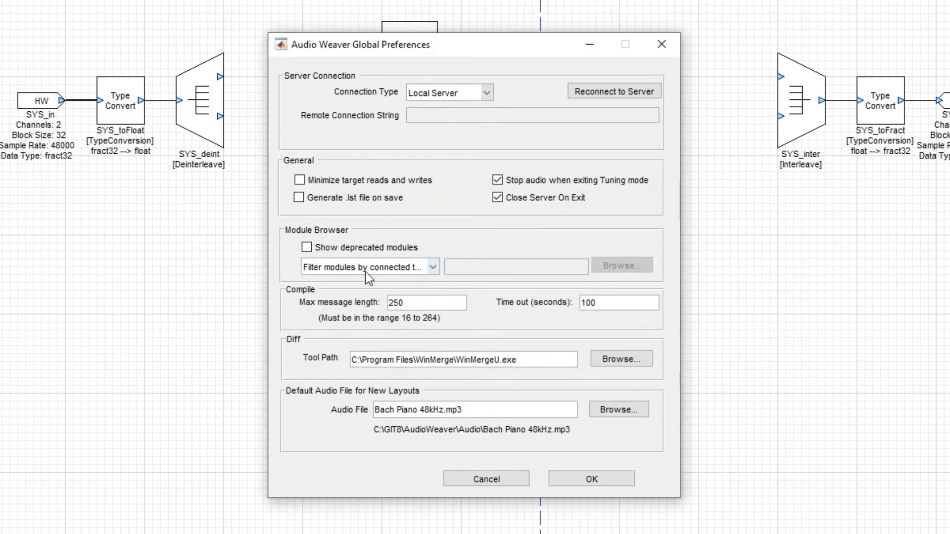
{"action": "left_click", "coordinate": [434, 267]}
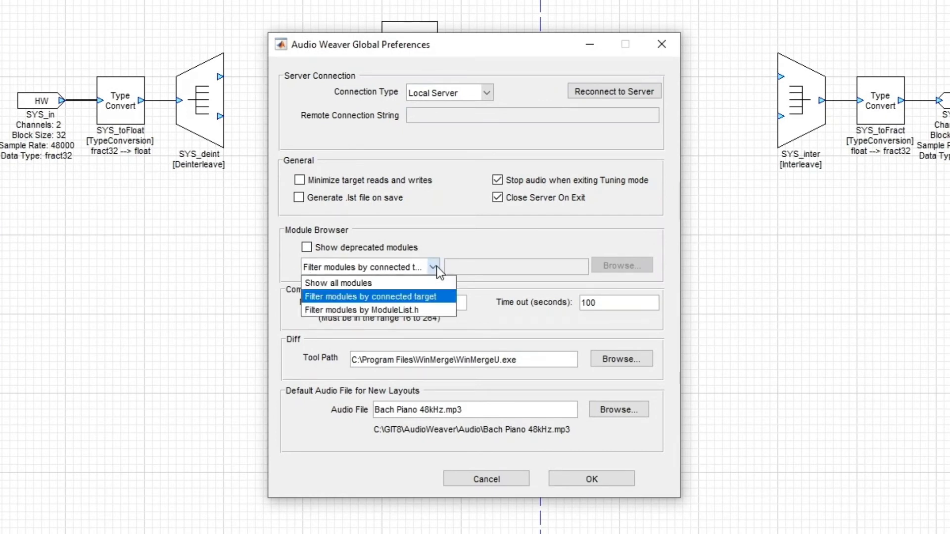
{"action": "left_click", "coordinate": [425, 299]}
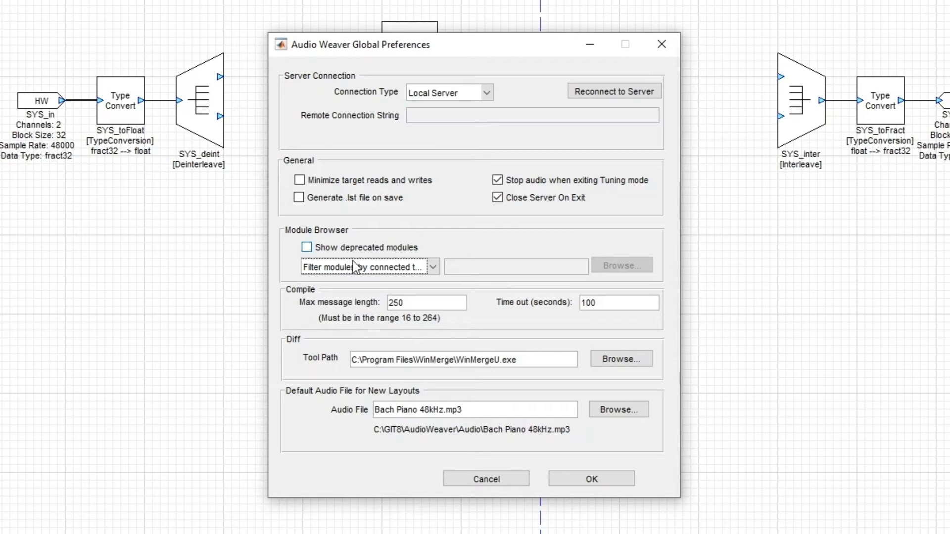
{"action": "left_click", "coordinate": [307, 249]}
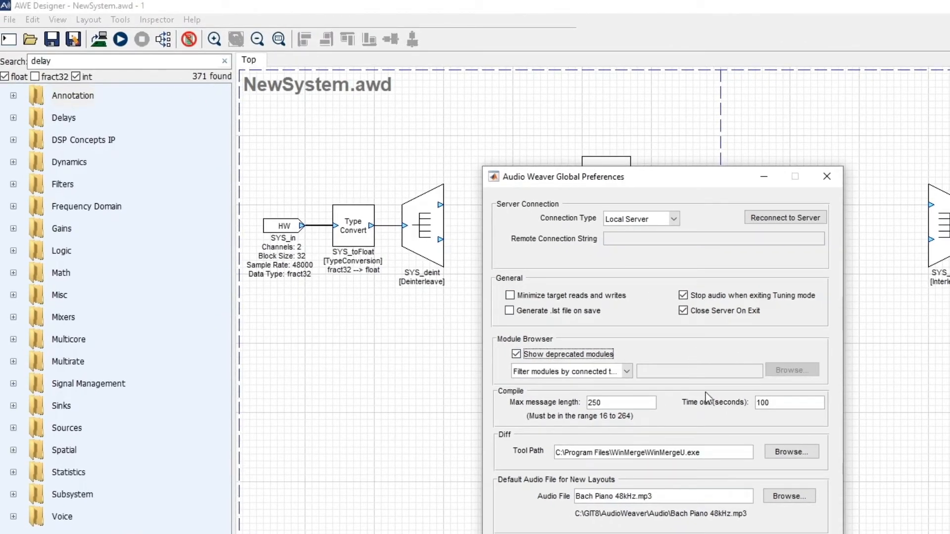
{"action": "left_click", "coordinate": [795, 533]}
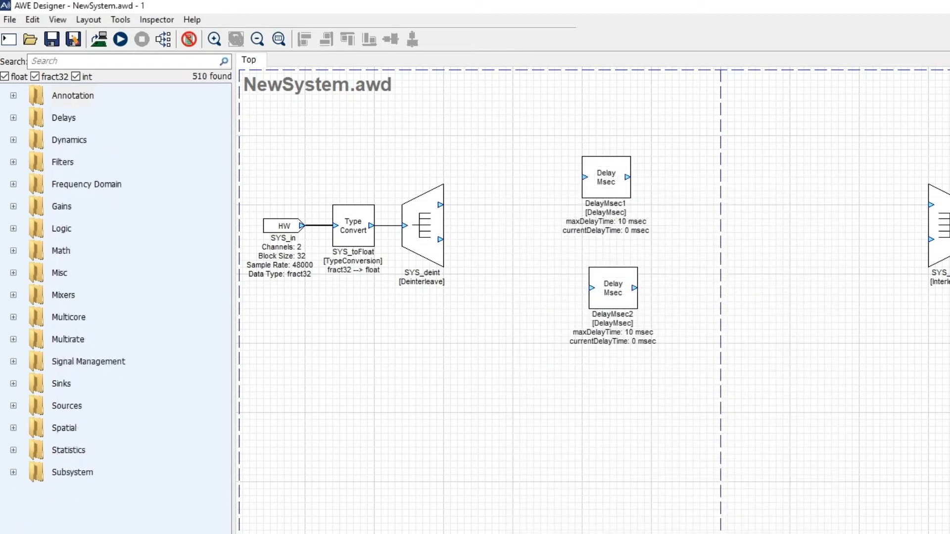
Search for scaler and place a Scaler DB Smoothed (deprecated) module between the delays and the output interleaver, closing its gain inspector
{"action": "left_click", "coordinate": [124, 62]}
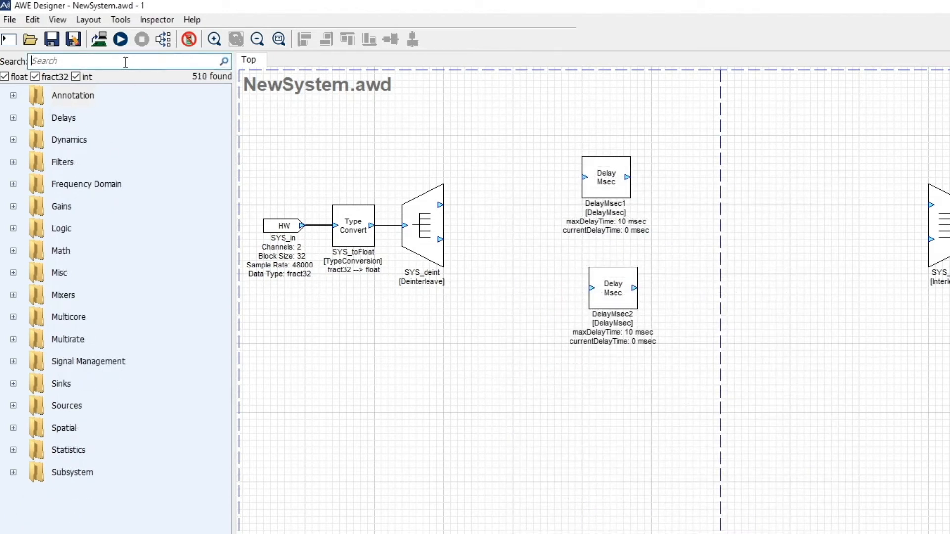
{"action": "type", "text": "scaler"}
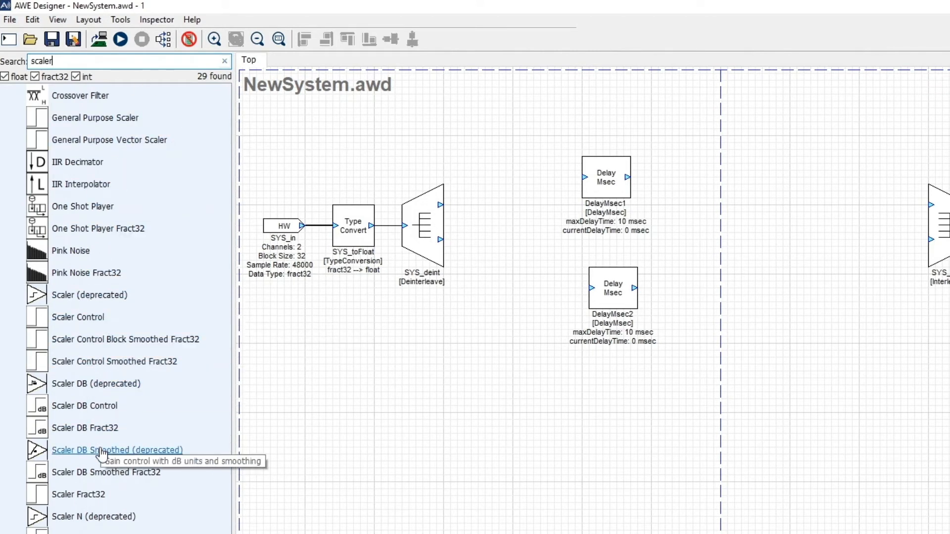
{"action": "left_click_drag", "start_coordinate": [80, 454], "coordinate": [742, 185]}
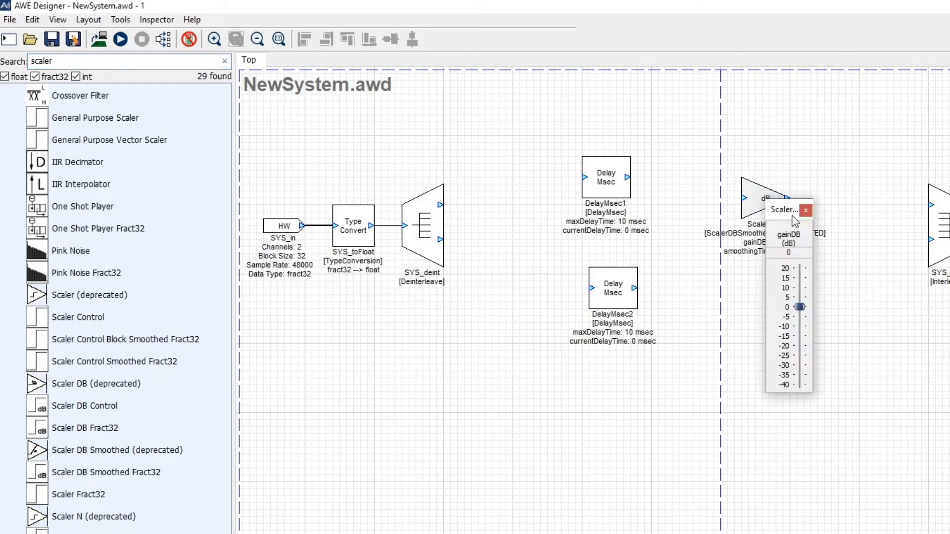
{"action": "left_click", "coordinate": [763, 275]}
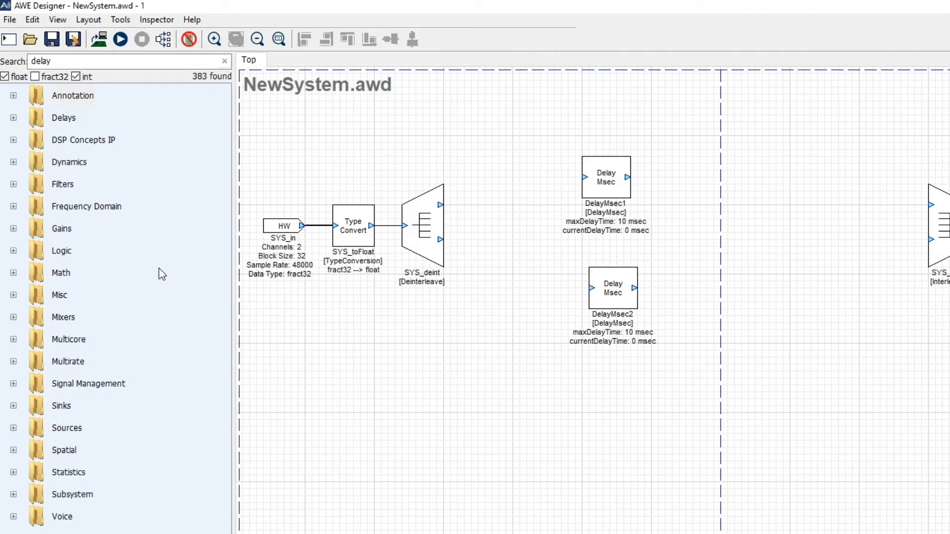
Open the H747 4 Mic Beamformer (40mm square).awd design
{"action": "left_click", "coordinate": [28, 43]}
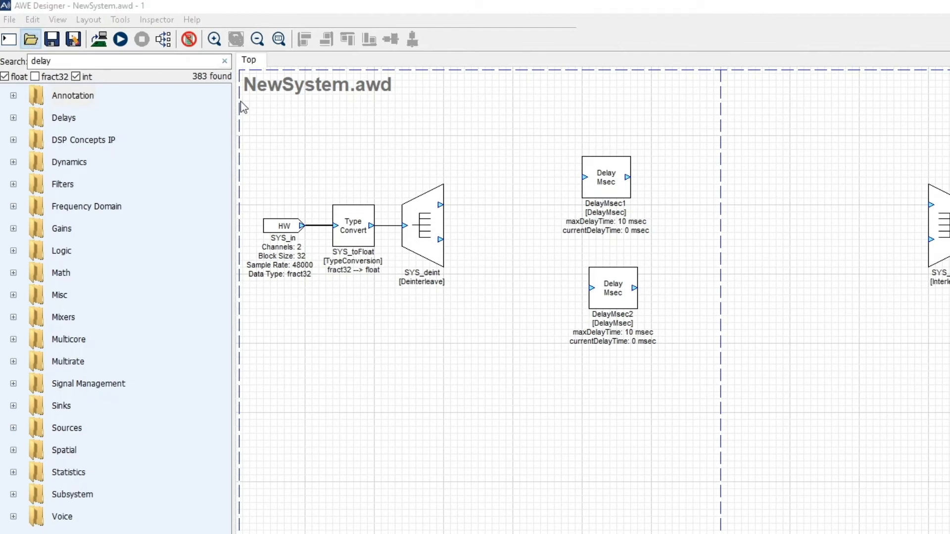
{"action": "scroll", "coordinate": [499, 392], "scroll_direction": "down", "scroll_amount": 5}
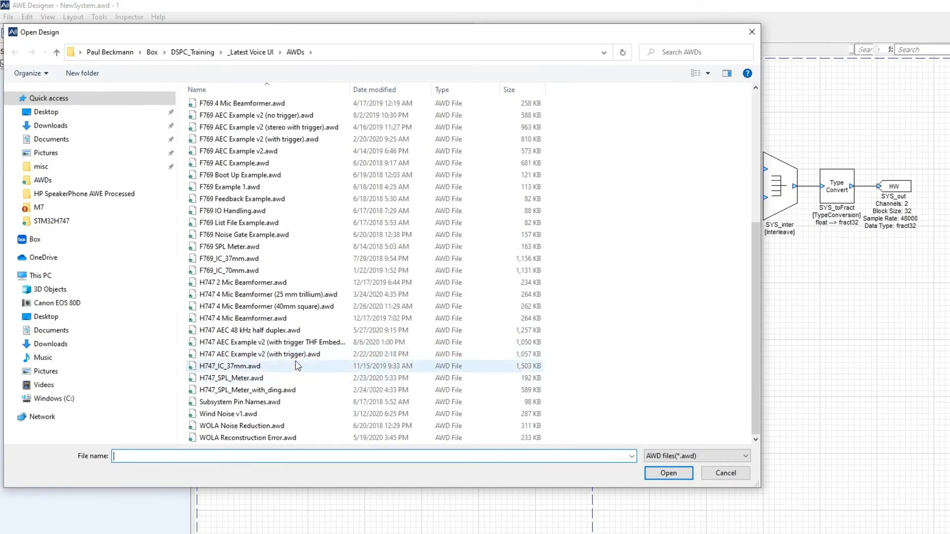
{"action": "double_click", "coordinate": [301, 309]}
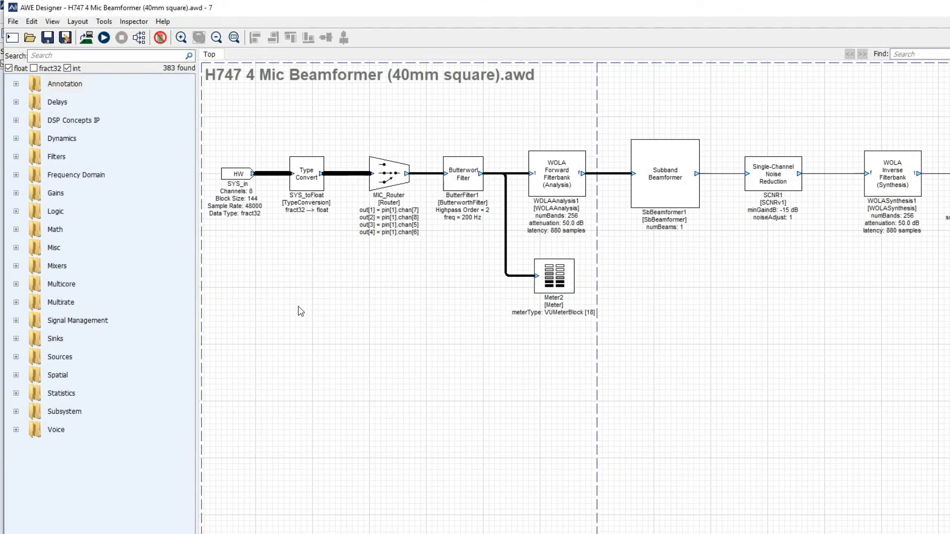
Examine the Subband Beamformer and Single-Channel Noise Reduction modules and the Voice category, and return to the NewSystem.awd design
{"action": "left_click_drag", "start_coordinate": [626, 94], "coordinate": [819, 310]}
{"action": "left_click", "coordinate": [778, 299]}
{"action": "scroll", "coordinate": [19, 435], "scroll_direction": "down", "scroll_amount": 3}
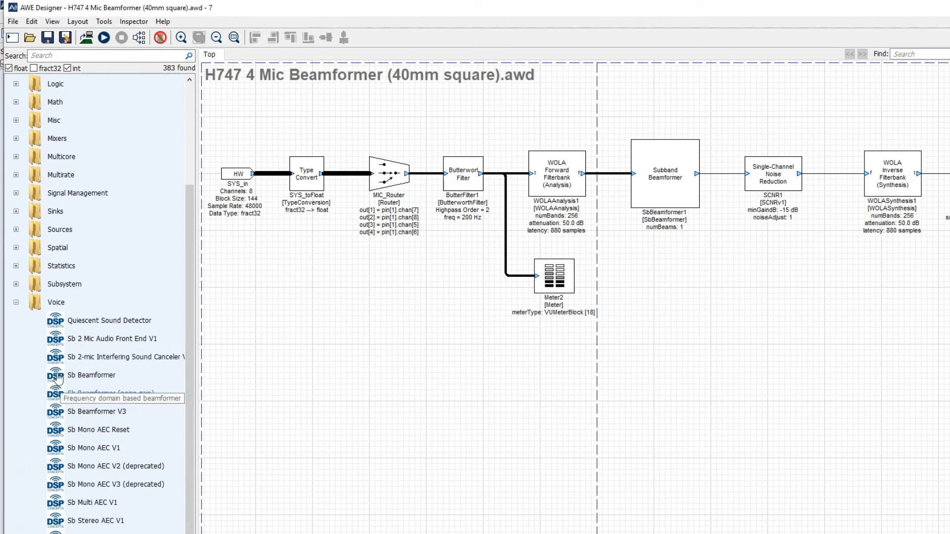
{"action": "left_click", "coordinate": [16, 302]}
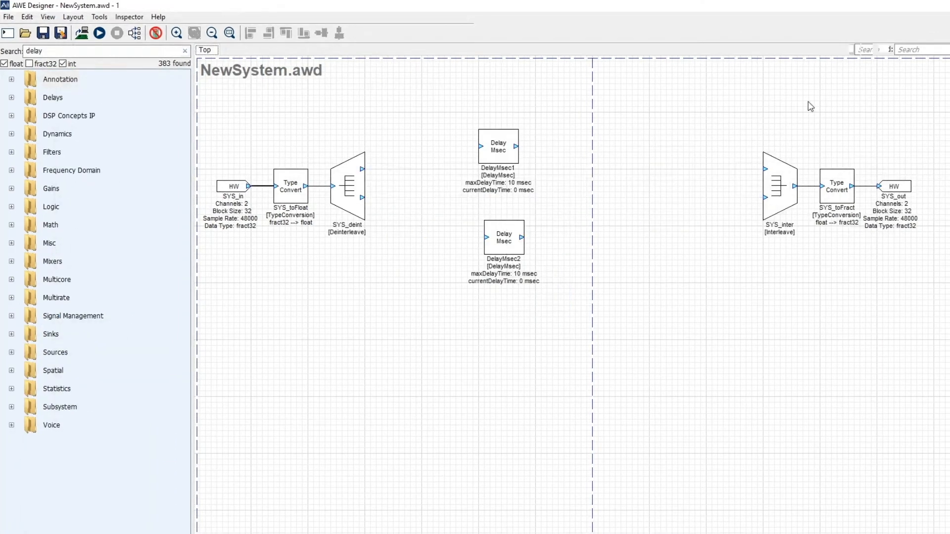
Remove the C:\GIT8\awe-mod-dspc-vui folder from the module path and apply the change
{"action": "left_click", "coordinate": [8, 17]}
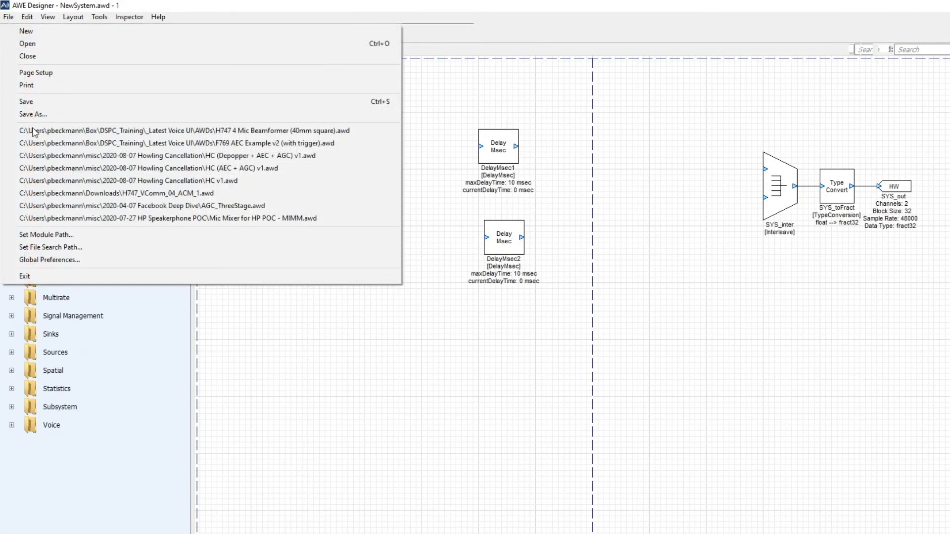
{"action": "left_click", "coordinate": [65, 238]}
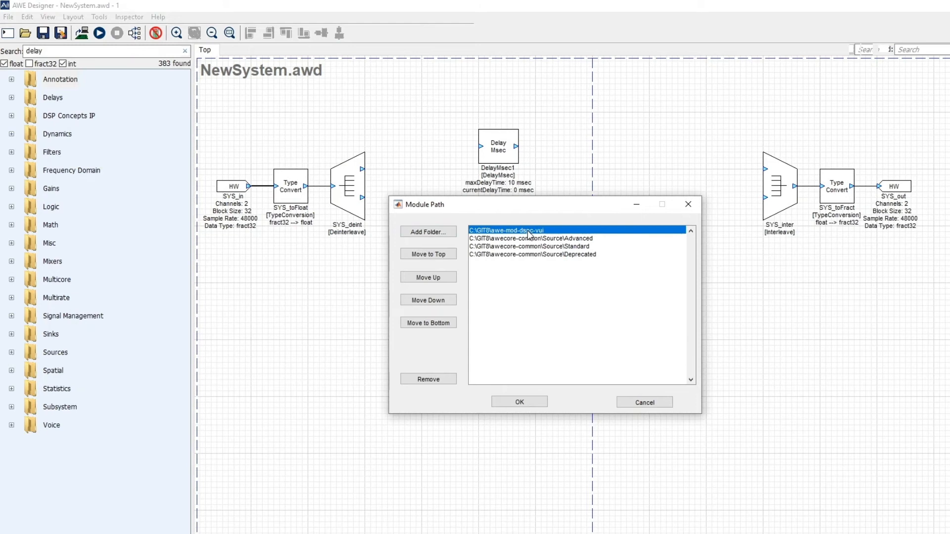
{"action": "left_click", "coordinate": [430, 379]}
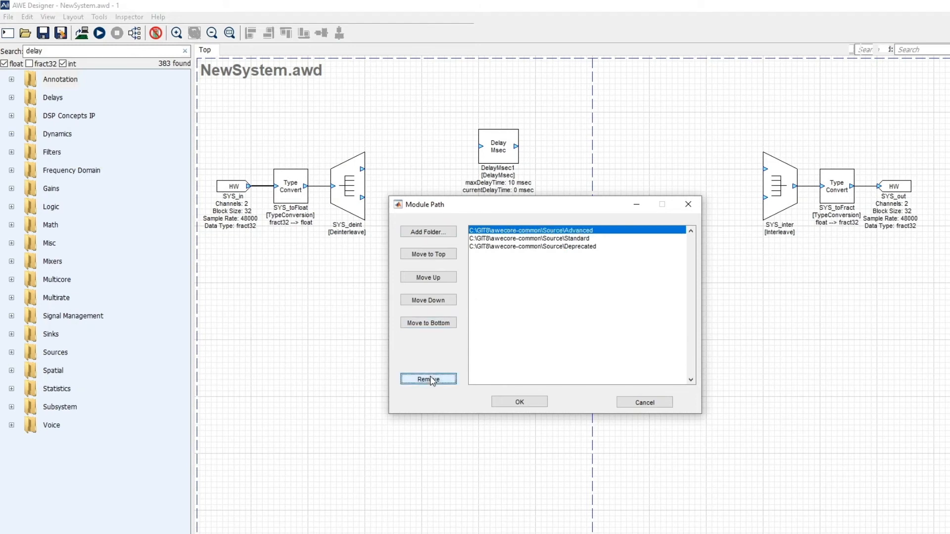
{"action": "left_click", "coordinate": [523, 404]}
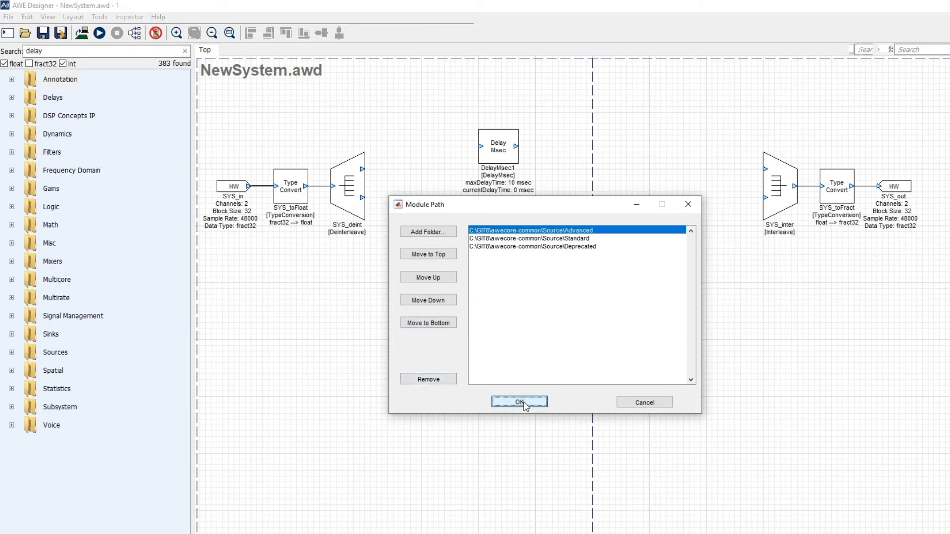
Reopen H747 4 Mic Beamformer (40mm square).awd with the shortened module path and dismiss the missing-modules error
{"action": "left_click", "coordinate": [28, 36]}
{"action": "scroll", "coordinate": [408, 348], "scroll_direction": "down", "scroll_amount": 5}
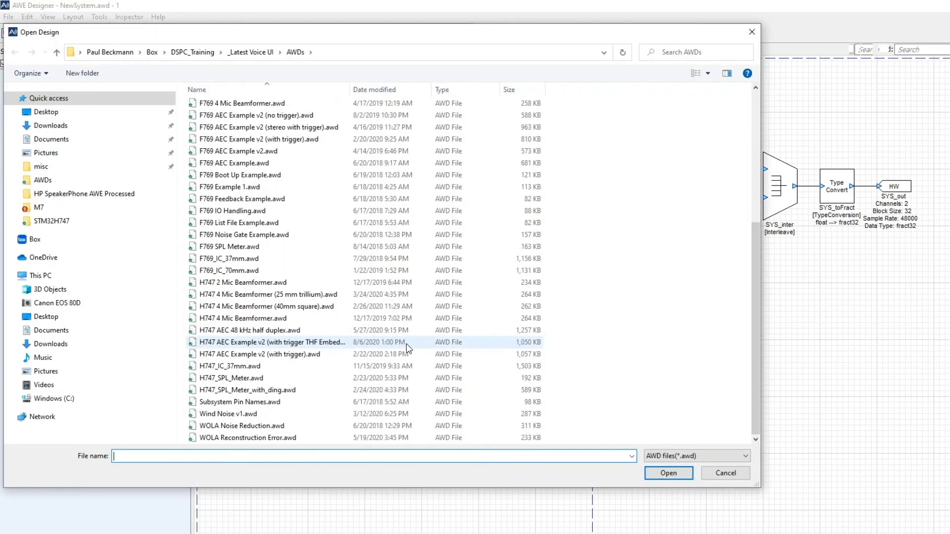
{"action": "double_click", "coordinate": [317, 307]}
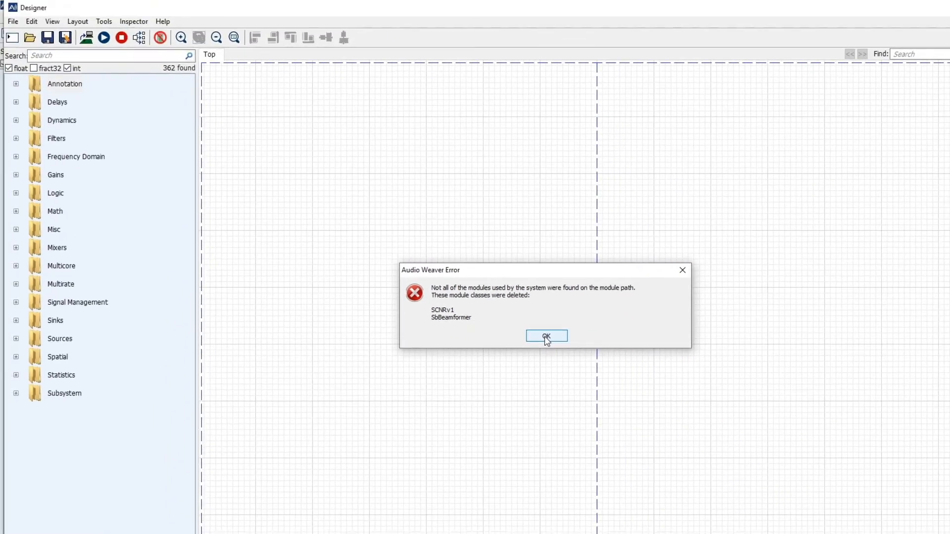
{"action": "left_click", "coordinate": [547, 337]}
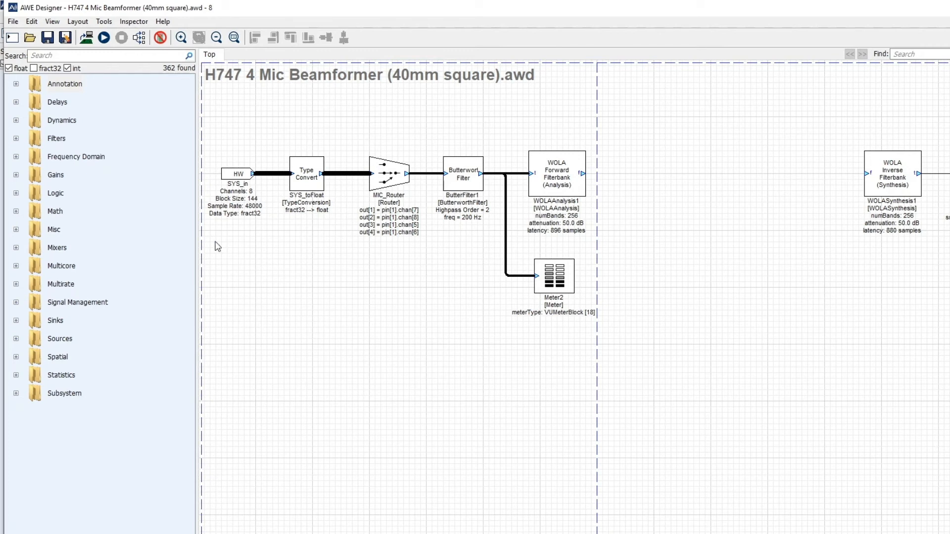
In the global preferences, set the module browser to show all modules
{"action": "left_click", "coordinate": [12, 22]}
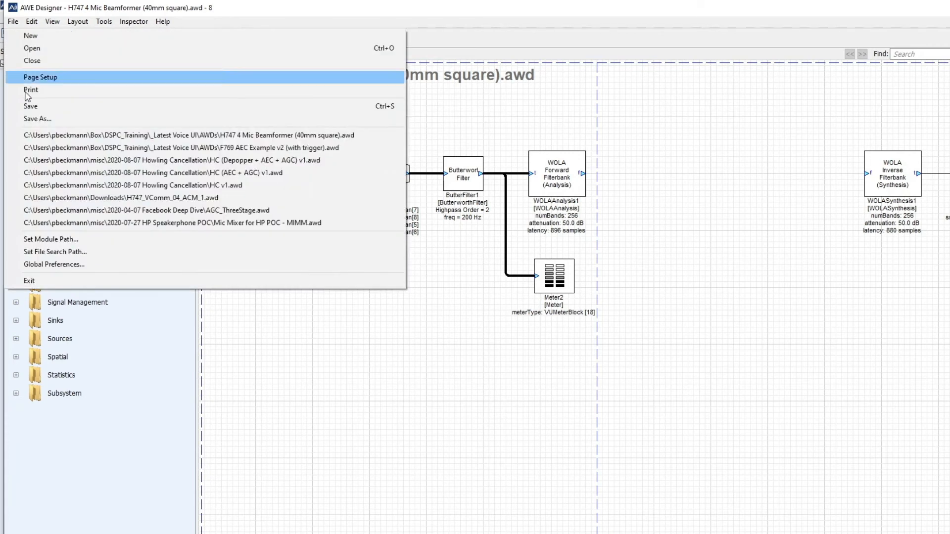
{"action": "left_click", "coordinate": [57, 266]}
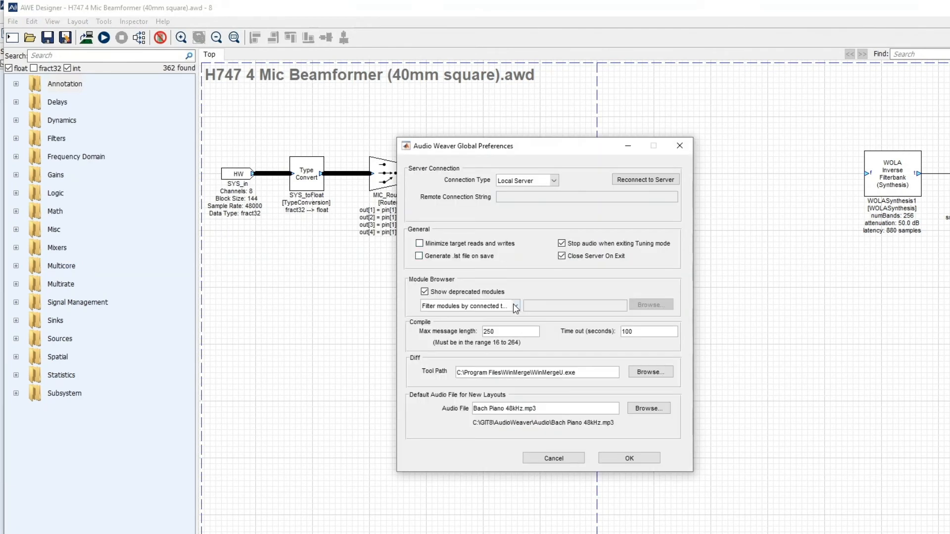
{"action": "left_click", "coordinate": [515, 306]}
{"action": "left_click", "coordinate": [496, 317]}
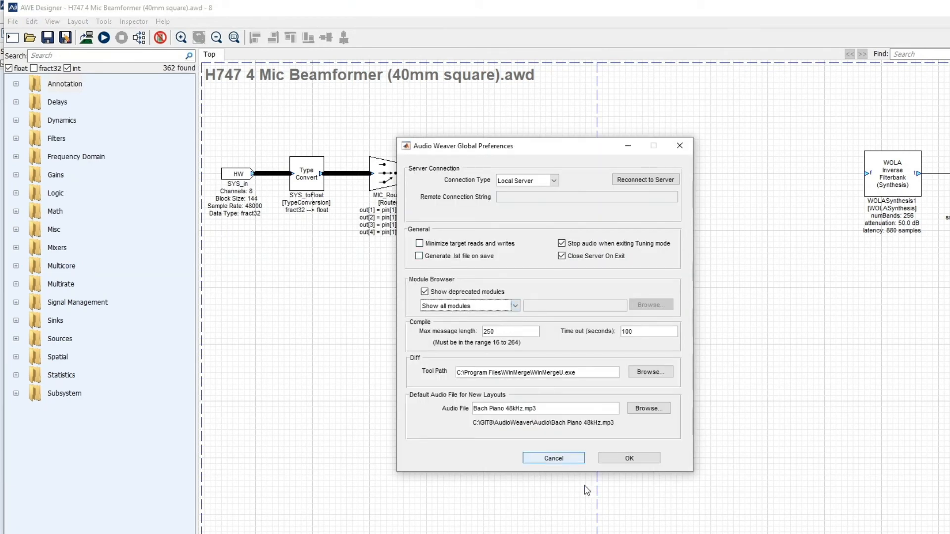
{"action": "left_click", "coordinate": [629, 459]}
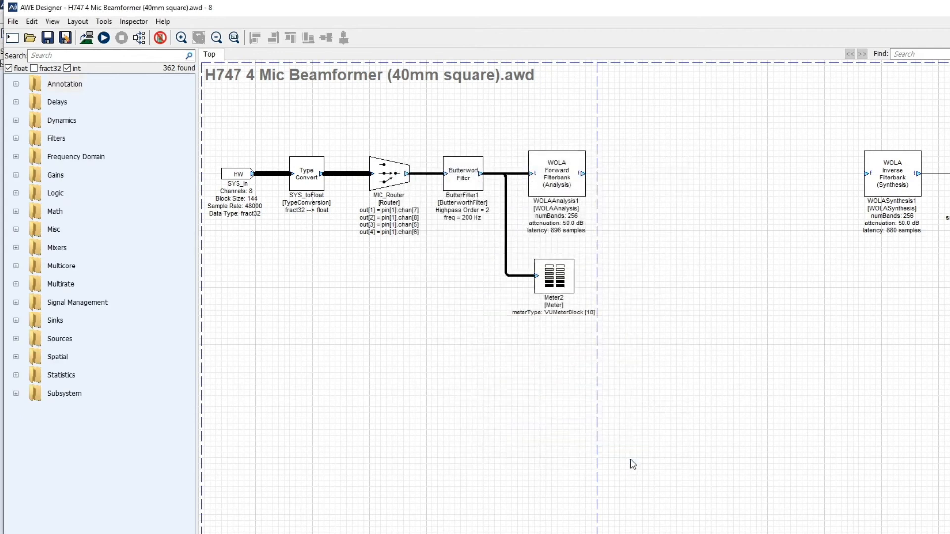
Search for fir with fract32 modules included, place an FIR Fract32 module below the Butterworth filter, and dismiss the warning
{"action": "left_click", "coordinate": [58, 54]}
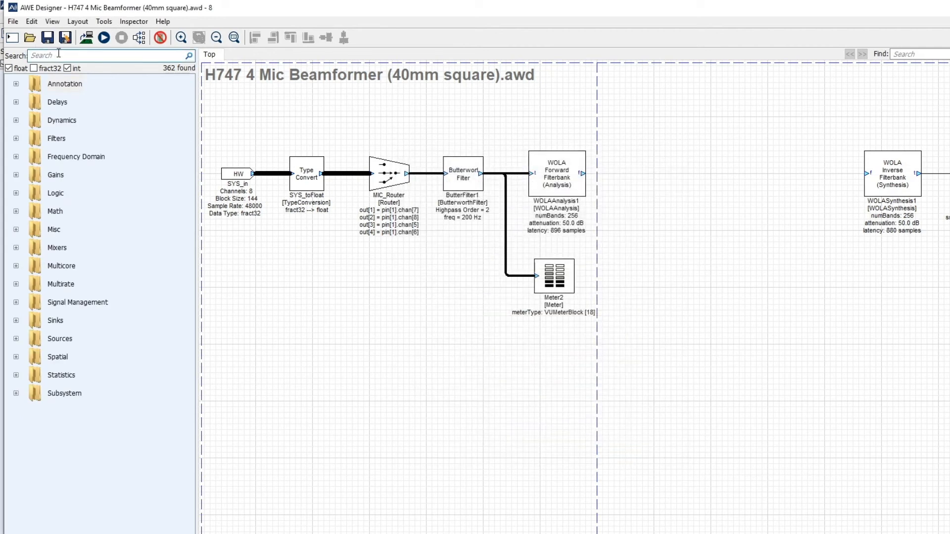
{"action": "type", "text": "fir"}
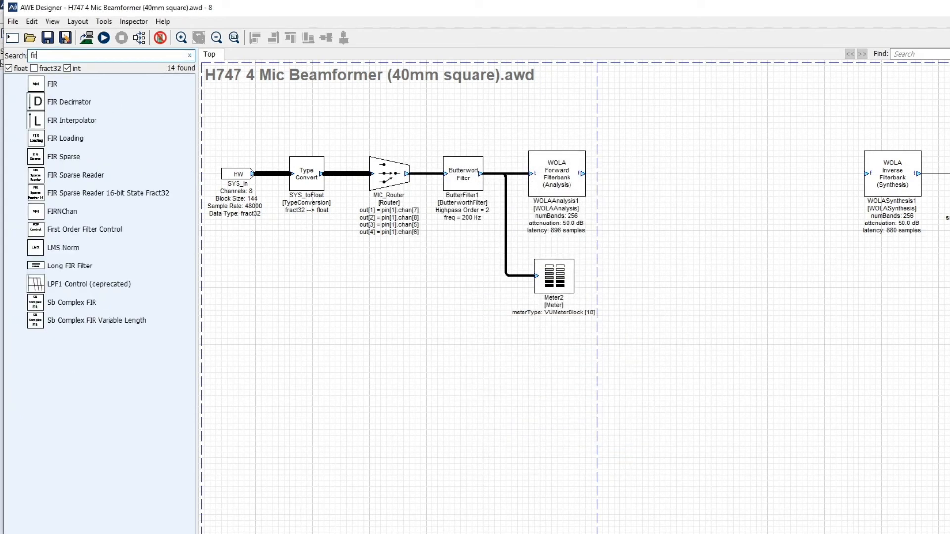
{"action": "left_click", "coordinate": [34, 67]}
{"action": "left_click_drag", "start_coordinate": [79, 139], "coordinate": [429, 291]}
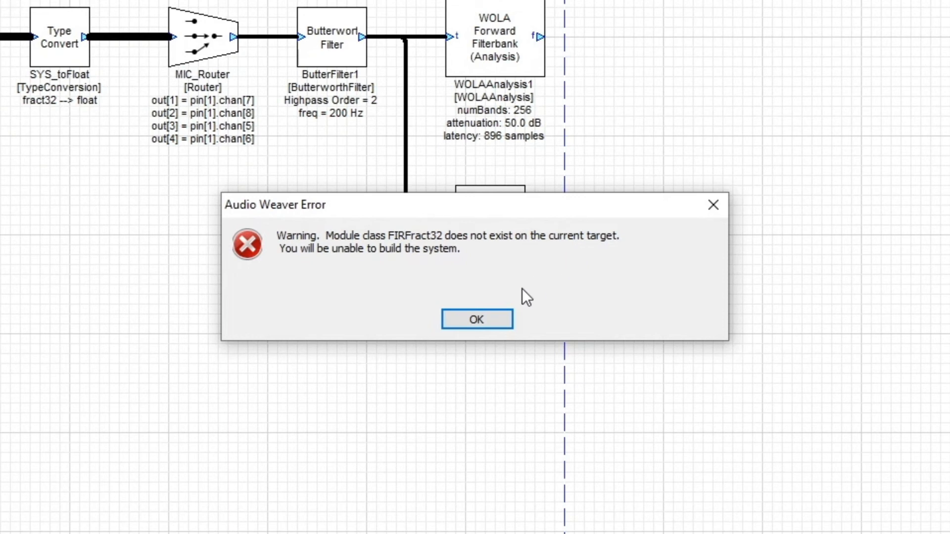
{"action": "left_click", "coordinate": [477, 319]}
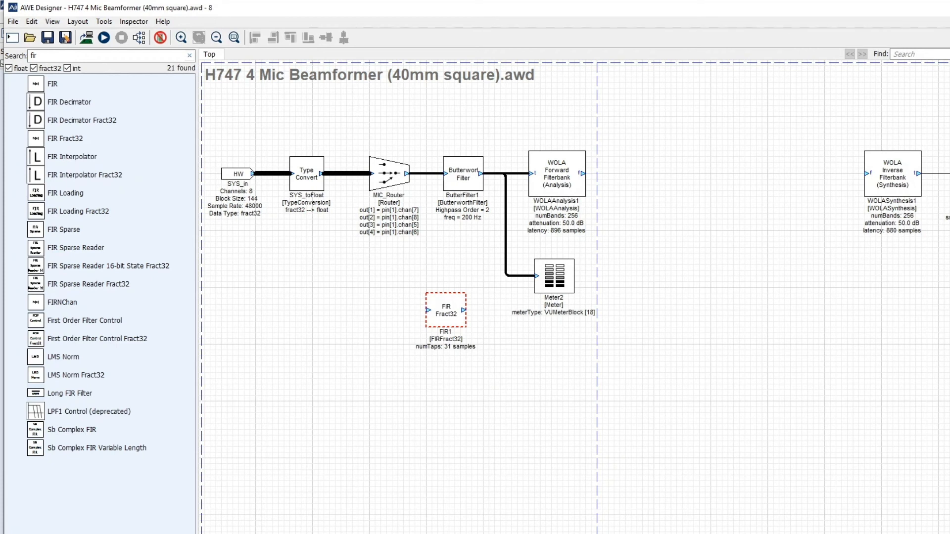
Switch to AWE Server, list the target's modules, and examine the module classes and those not in any module DLLs
{"action": "key", "text": "alt+Tab"}
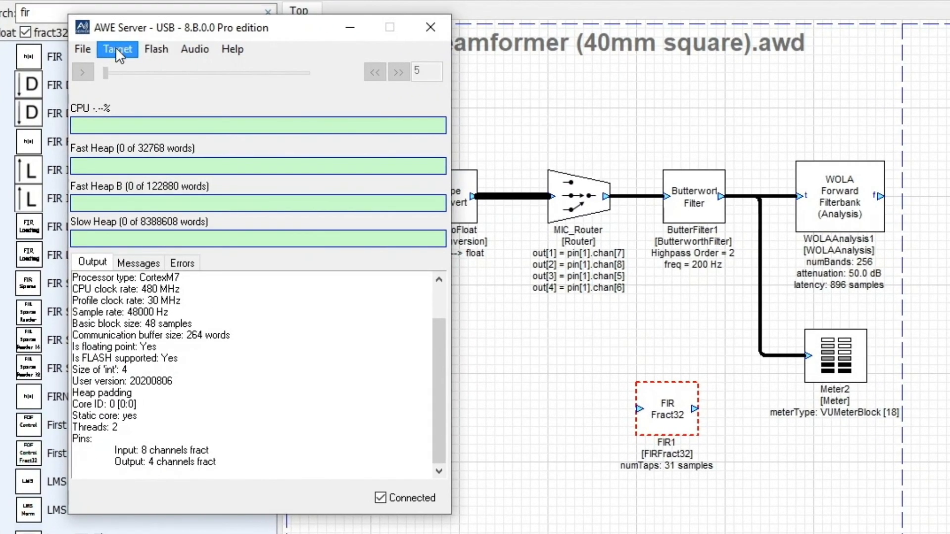
{"action": "left_click", "coordinate": [112, 55]}
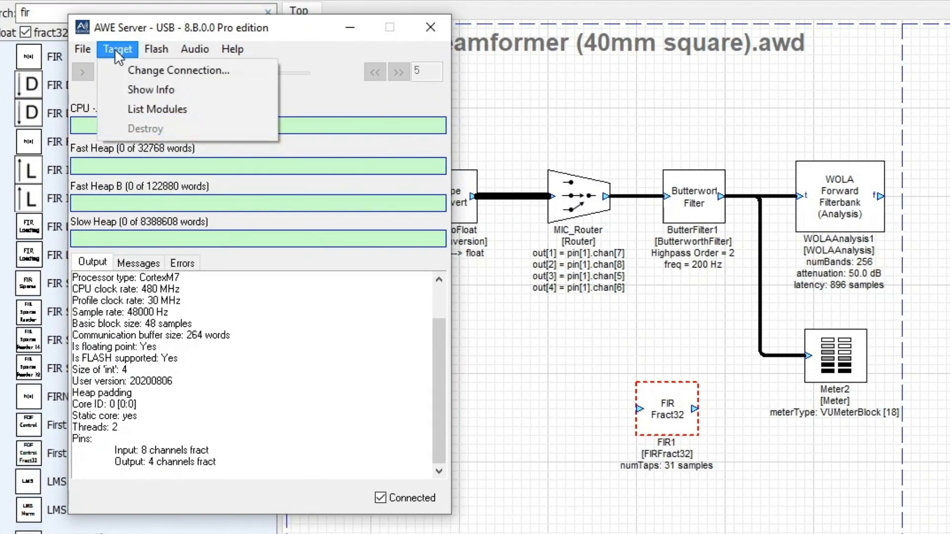
{"action": "left_click", "coordinate": [126, 104]}
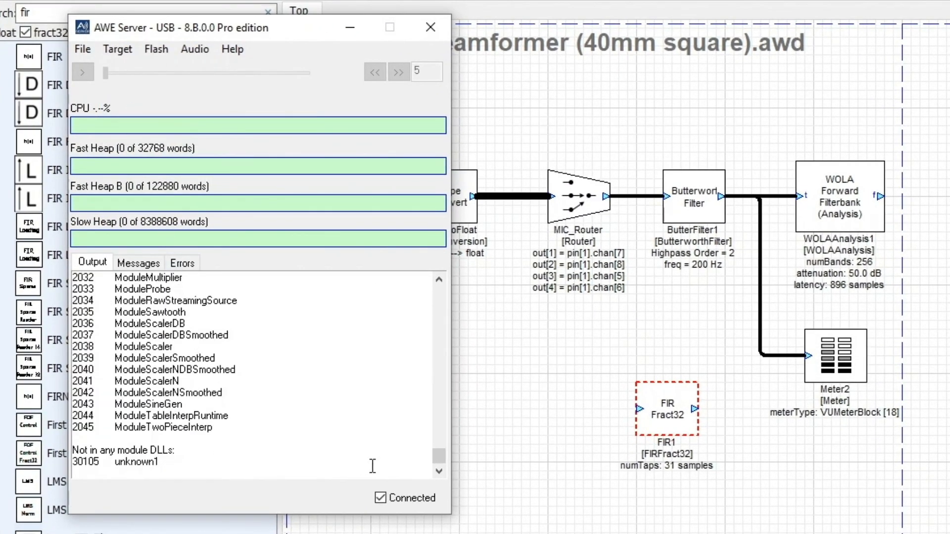
{"action": "left_click_drag", "start_coordinate": [442, 457], "coordinate": [237, 493]}
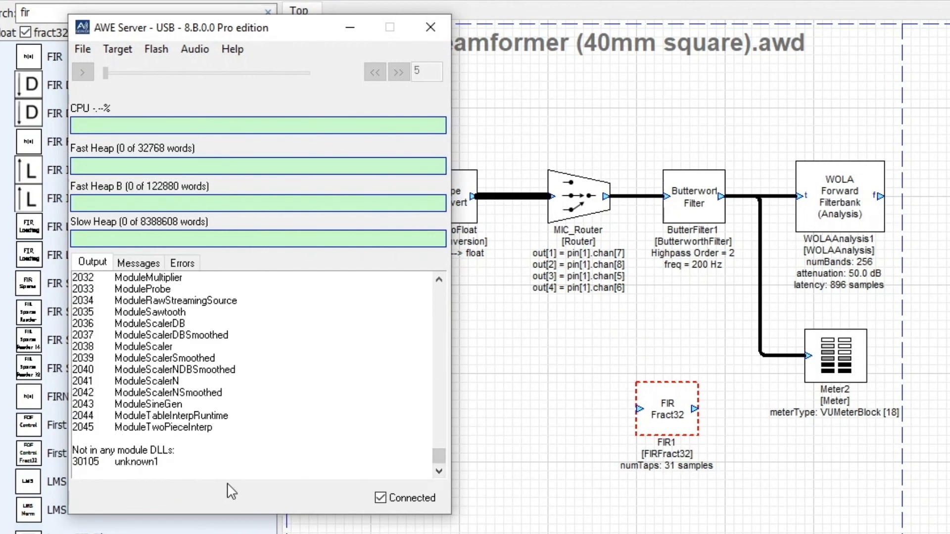
{"action": "left_click_drag", "start_coordinate": [179, 464], "coordinate": [72, 448]}
{"action": "left_click", "coordinate": [185, 468]}
{"action": "scroll", "coordinate": [237, 416], "scroll_direction": "up", "scroll_amount": 4}
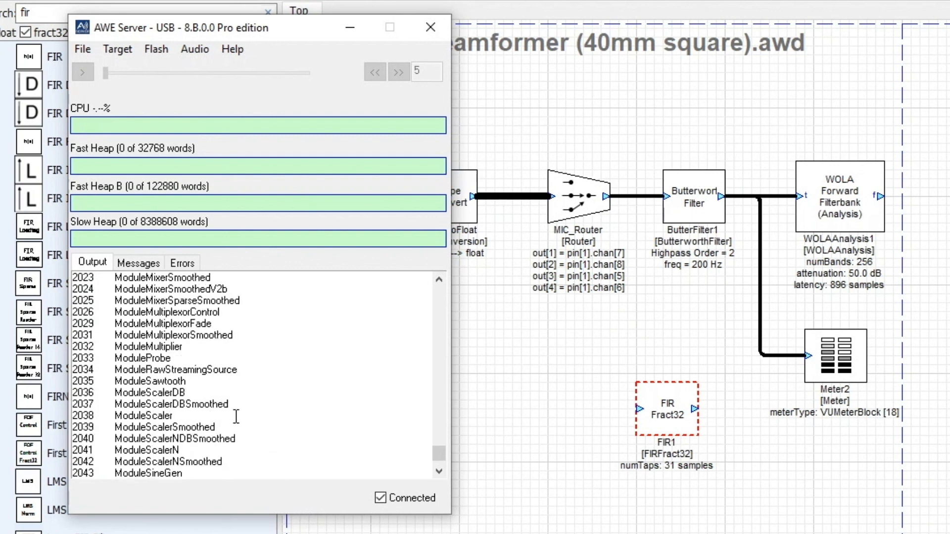
{"action": "scroll", "coordinate": [237, 416], "scroll_direction": "down", "scroll_amount": 4}
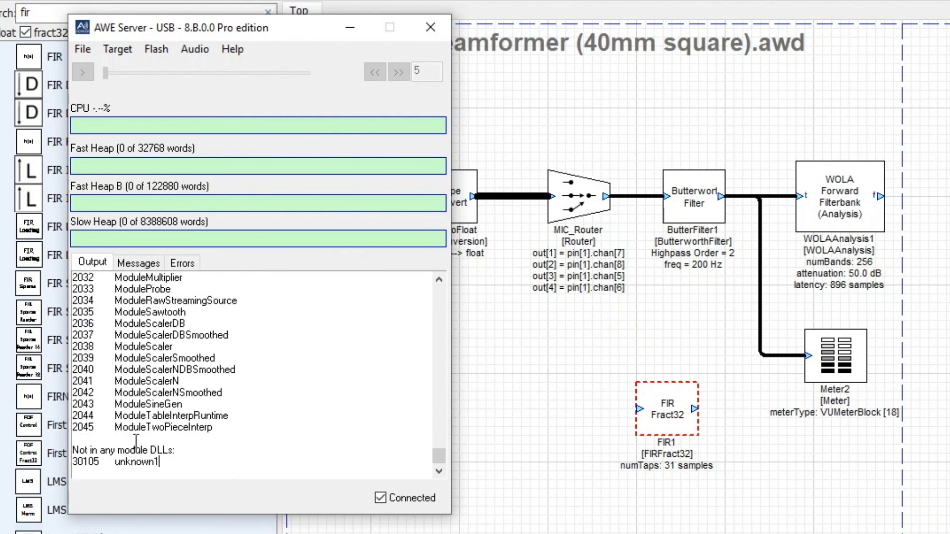